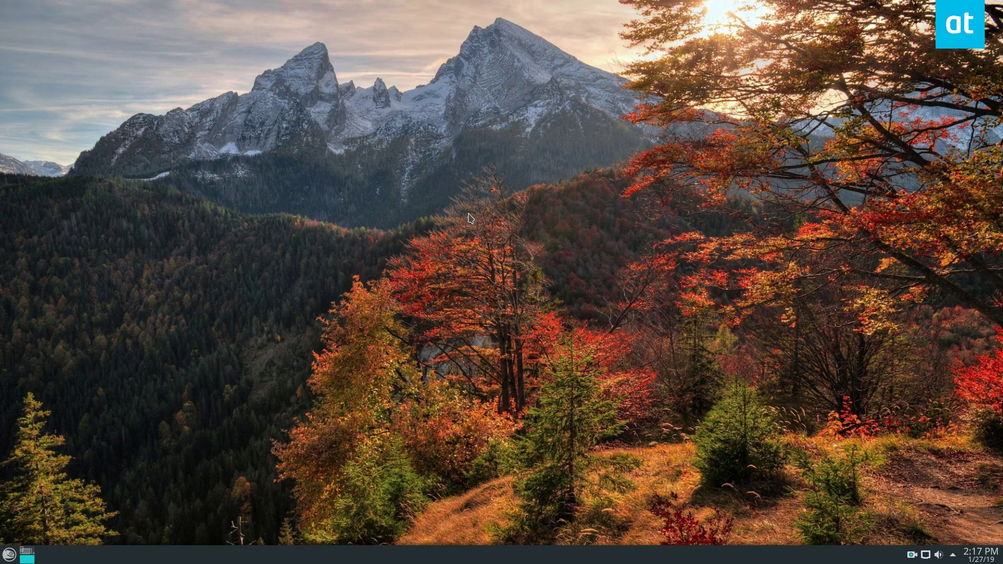
Open the KDE User Manager by searching 'user' in the launcher.
key(super)
key(super)
key(super)
text(user)
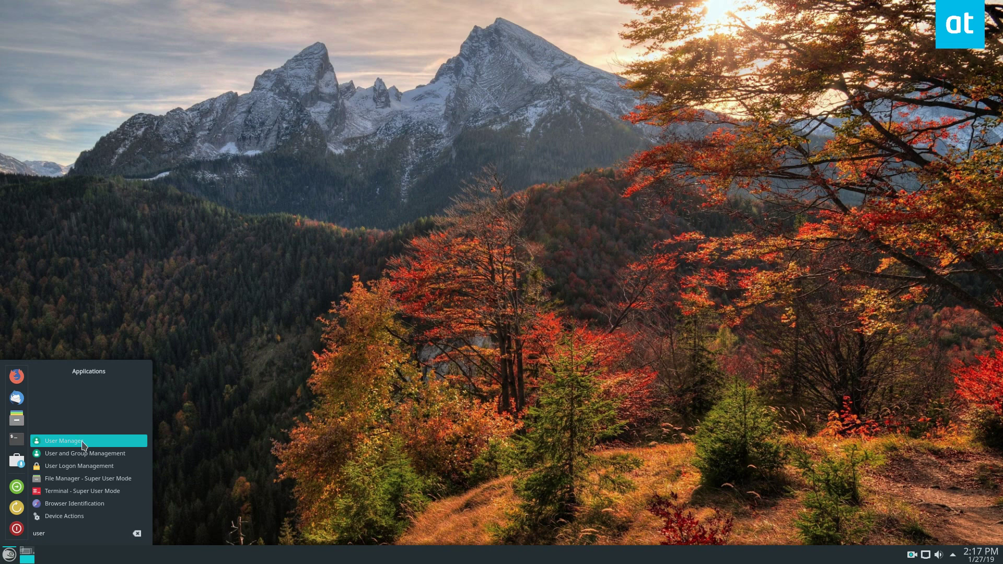
click(88, 442)
click(536, 235)
Select the second account, replace its real name and enter a new e-mail address.
click(384, 214)
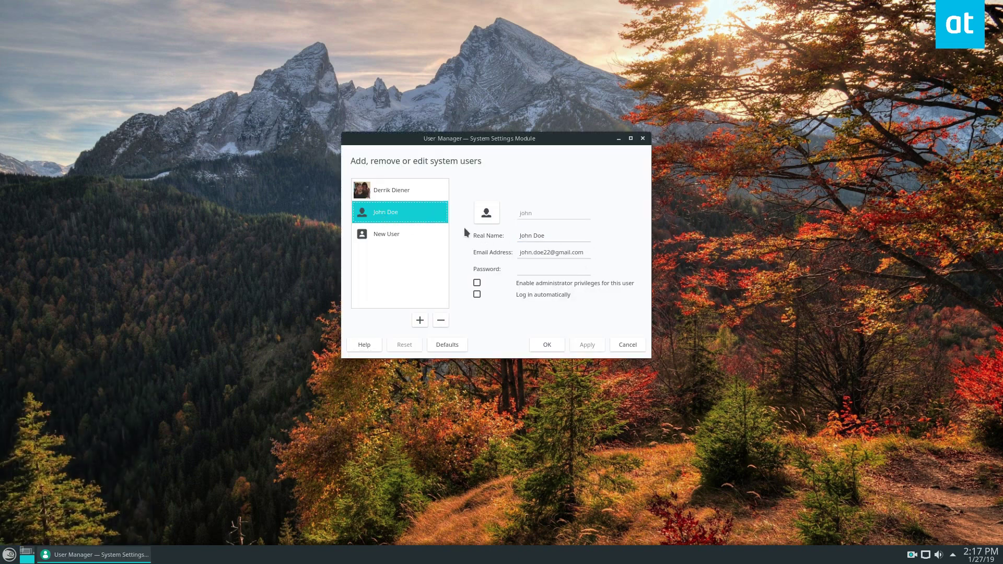
drag(562, 236, 481, 235)
key(BackSpace)
text(Carl)
key(Tab)
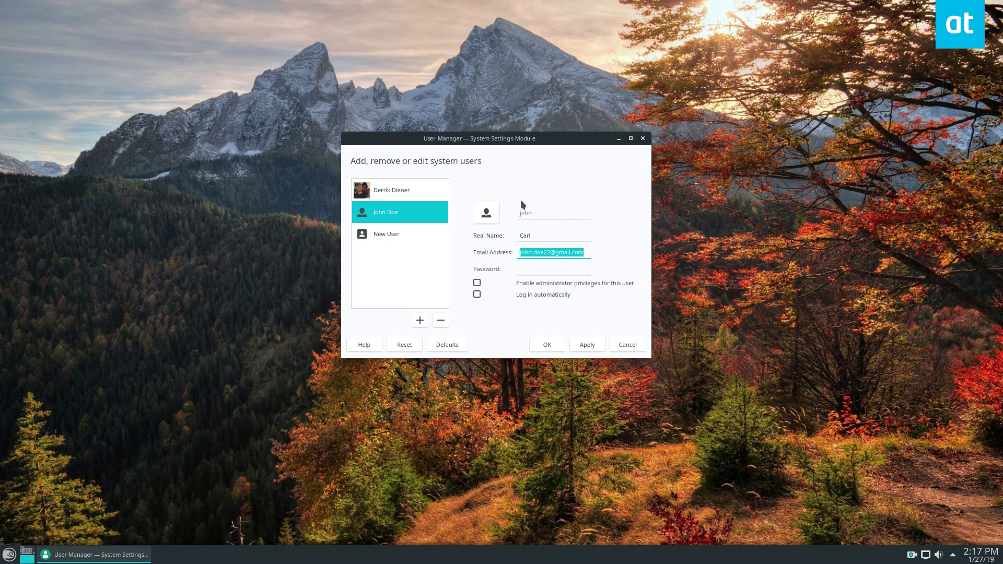
double_click(527, 235)
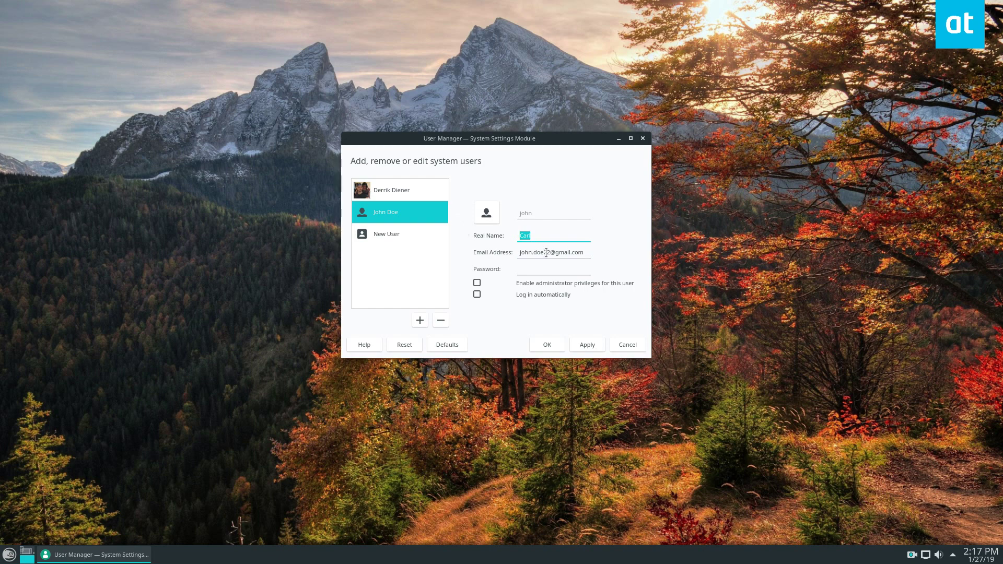
key(Tab)
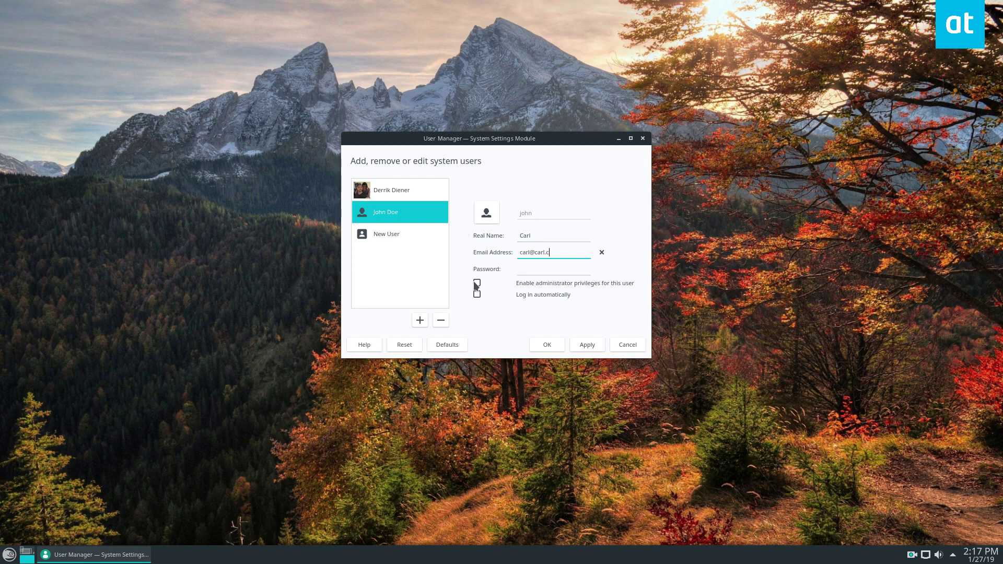
Set and verify a new password for the account.
click(534, 267)
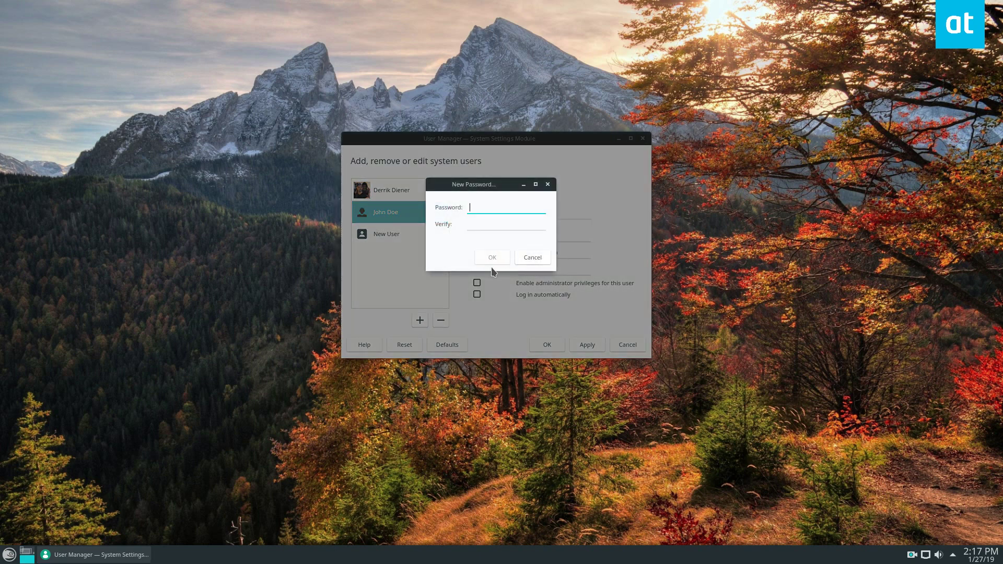
text(passwo)
key(Tab)
text(passwo)
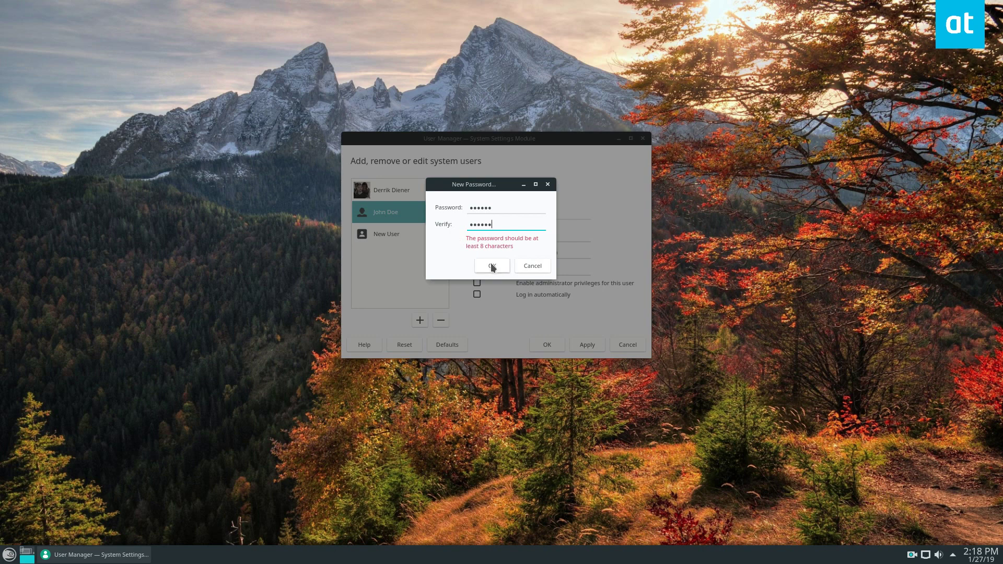
click(491, 266)
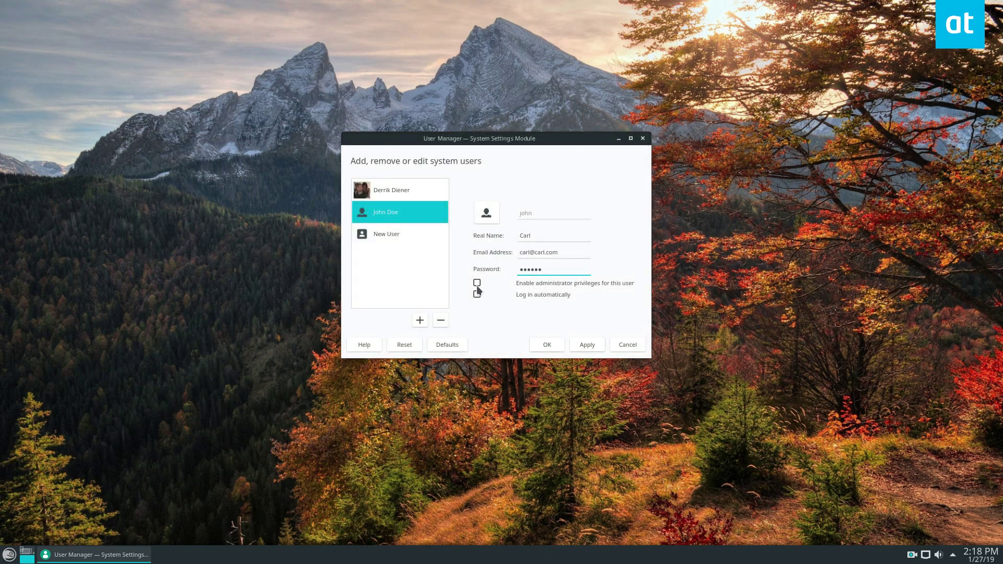
Enable administrator privileges and automatic login, then apply, authorising with the root password.
click(477, 283)
click(478, 295)
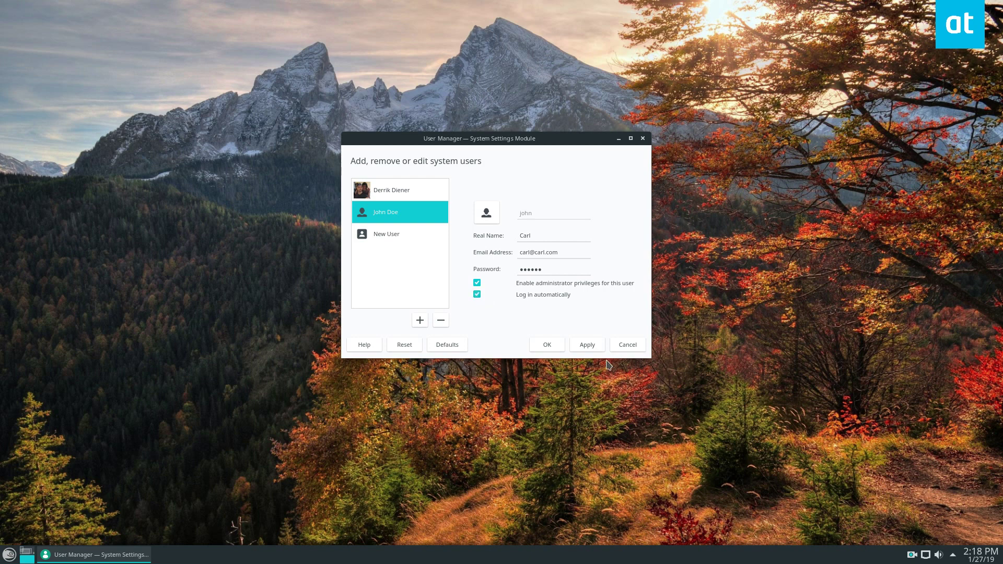
click(585, 344)
text(********)
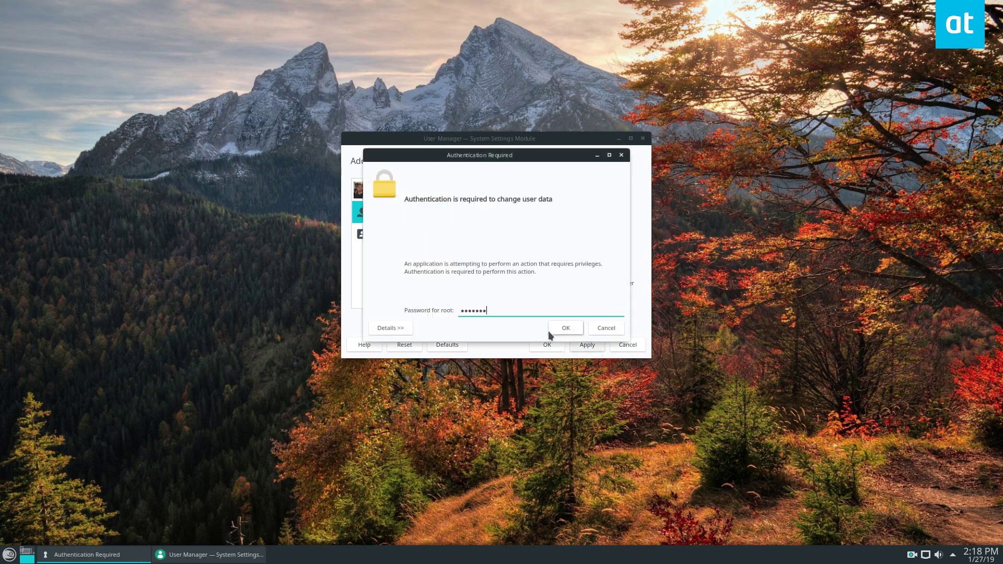
key(Return)
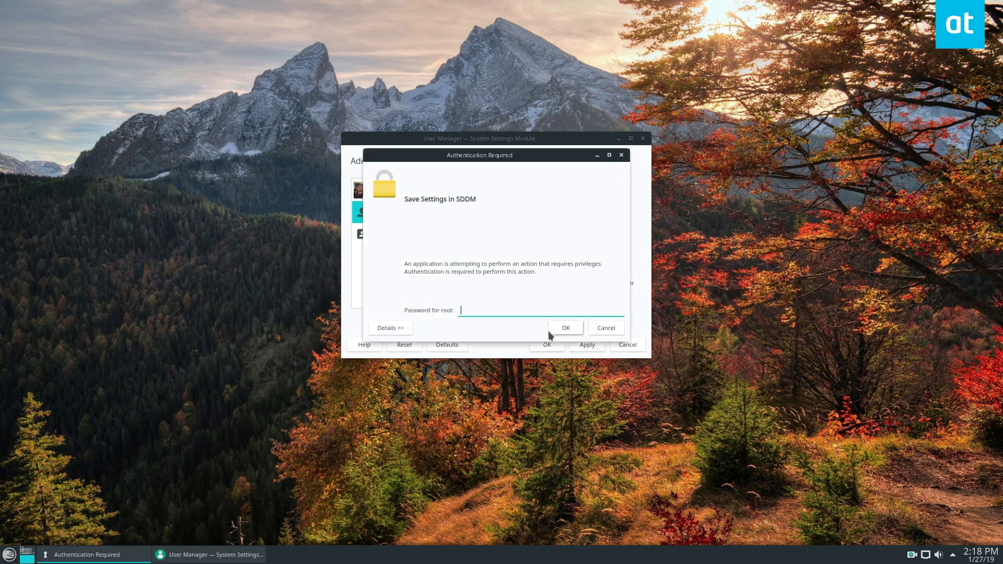
text(********)
click(548, 331)
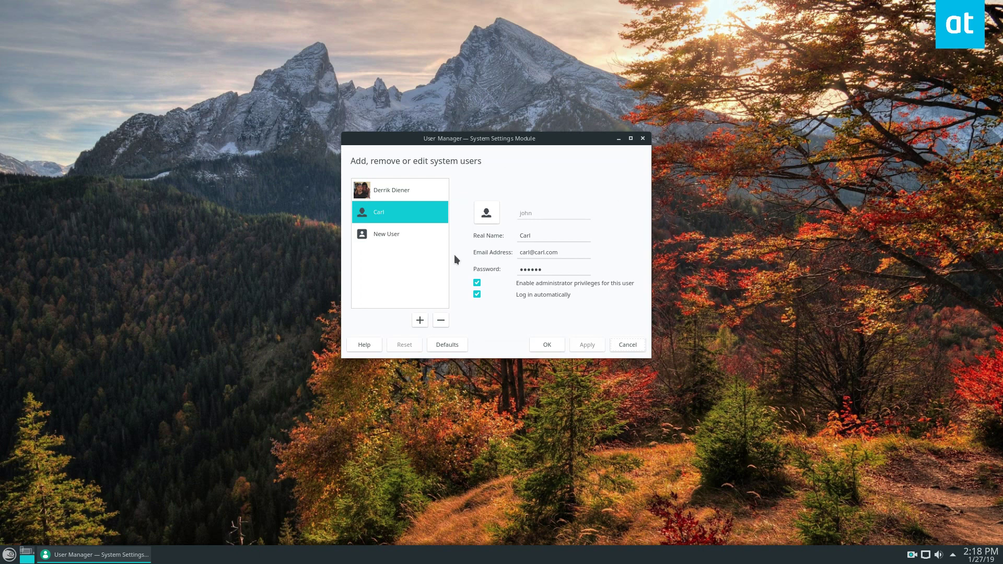
Remove the renamed account and delete its files.
click(441, 320)
click(540, 244)
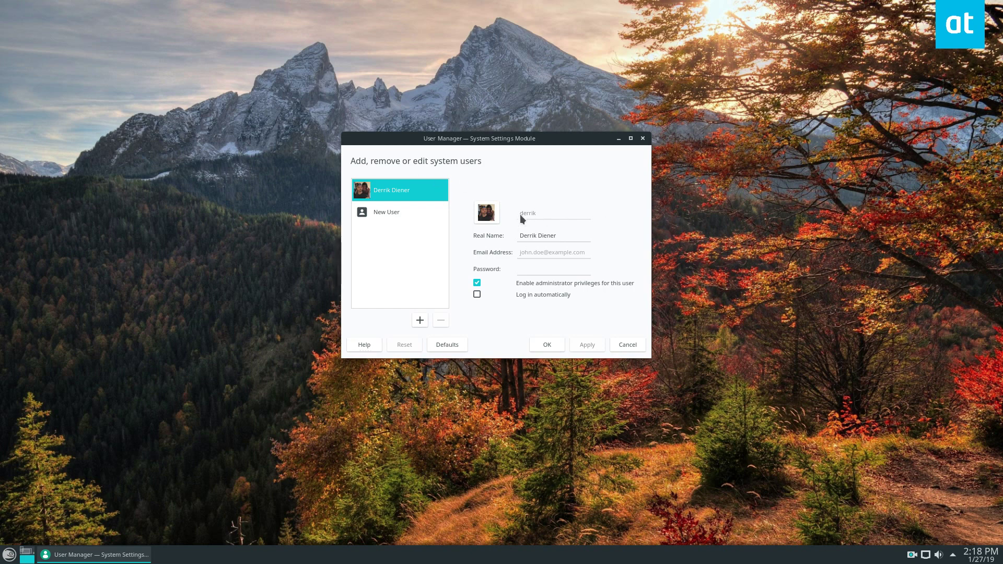
drag(518, 216, 562, 206)
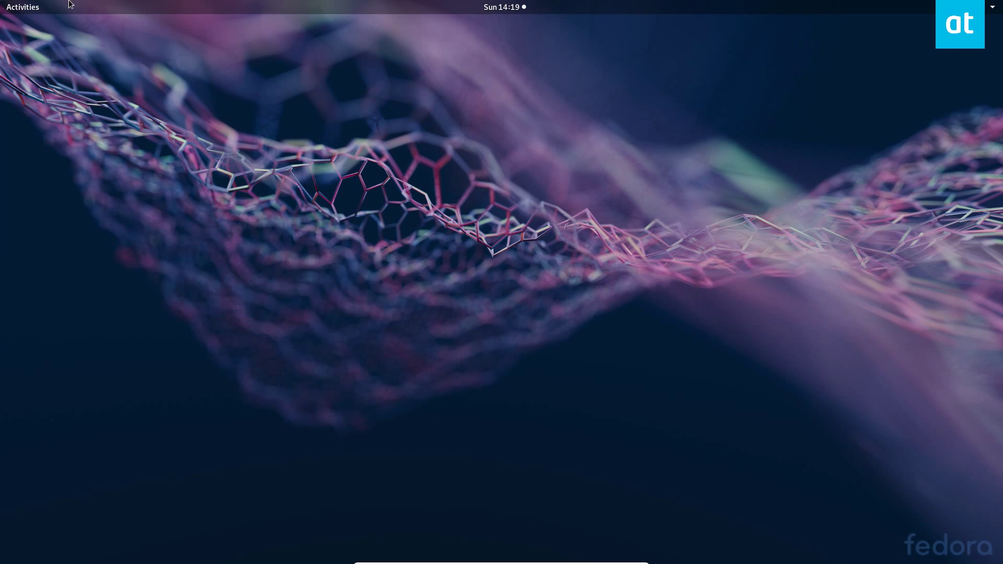
Search 'user' in the Activities overview and launch the Users settings panel.
click(41, 5)
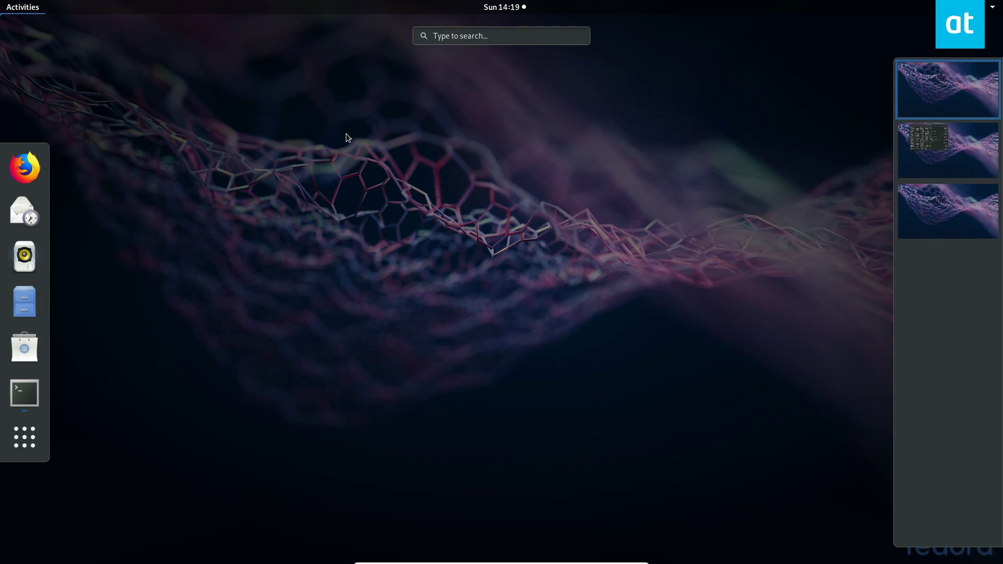
text(user)
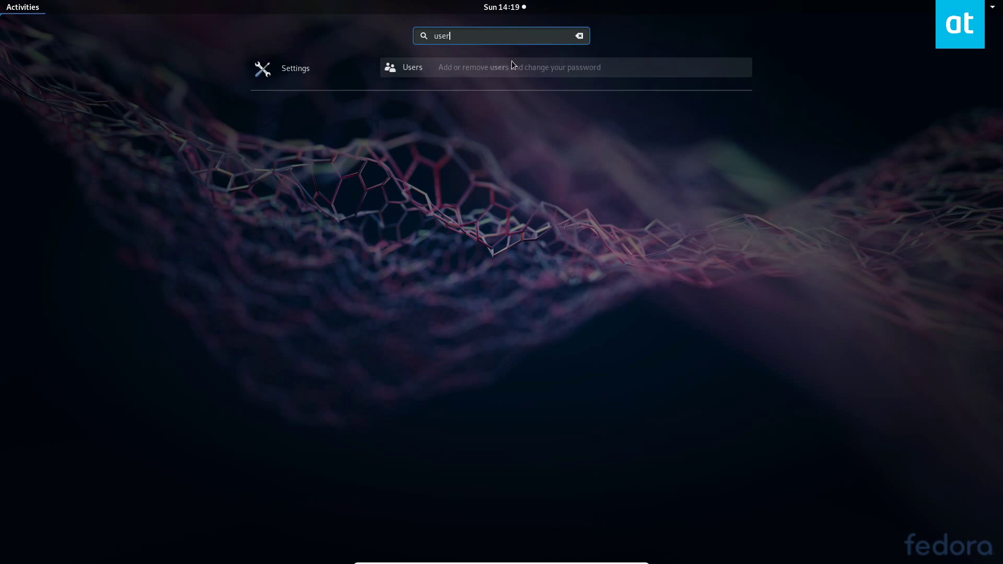
click(434, 148)
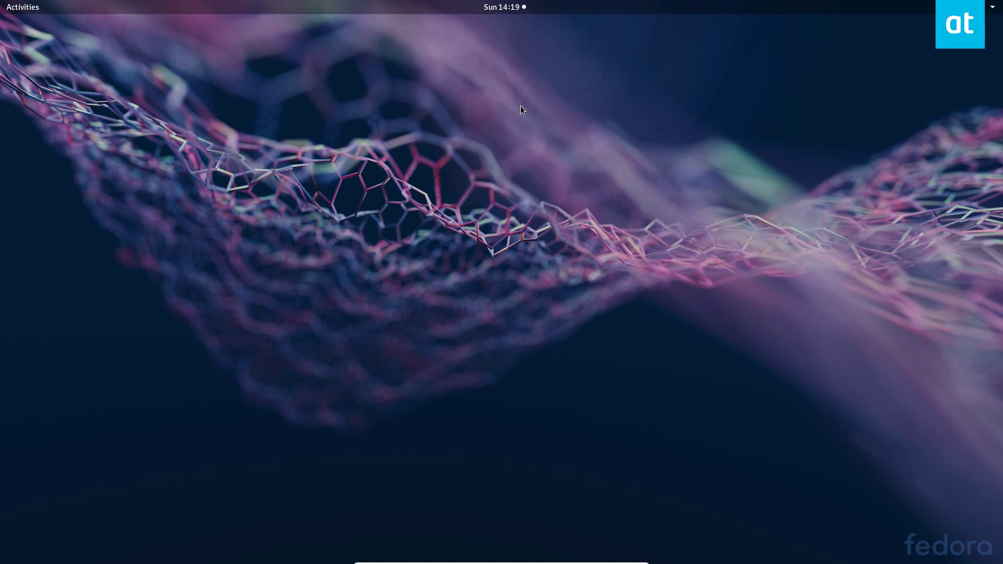
Bring the Users settings window forward and unlock it with the administrator password.
click(21, 7)
click(430, 107)
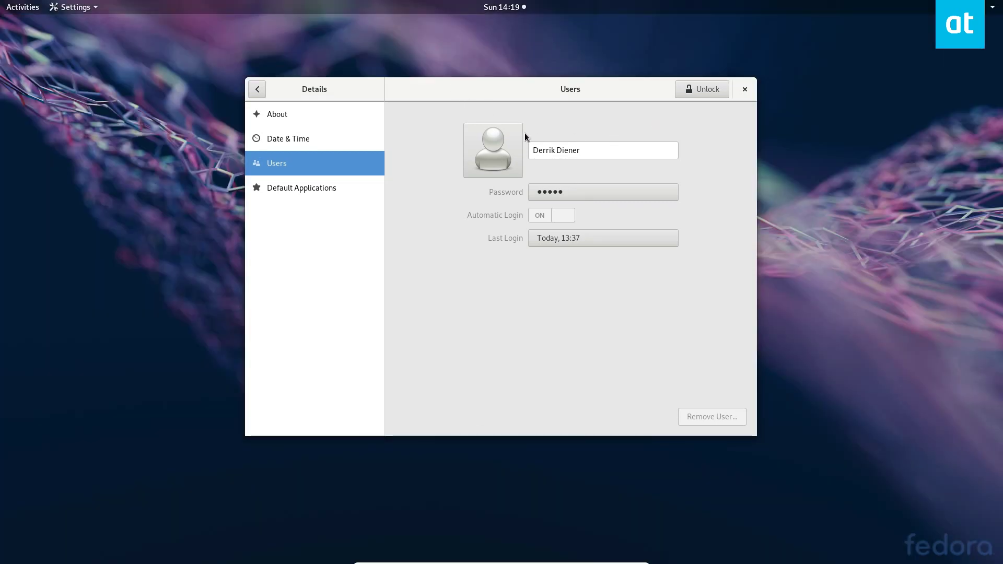
click(694, 89)
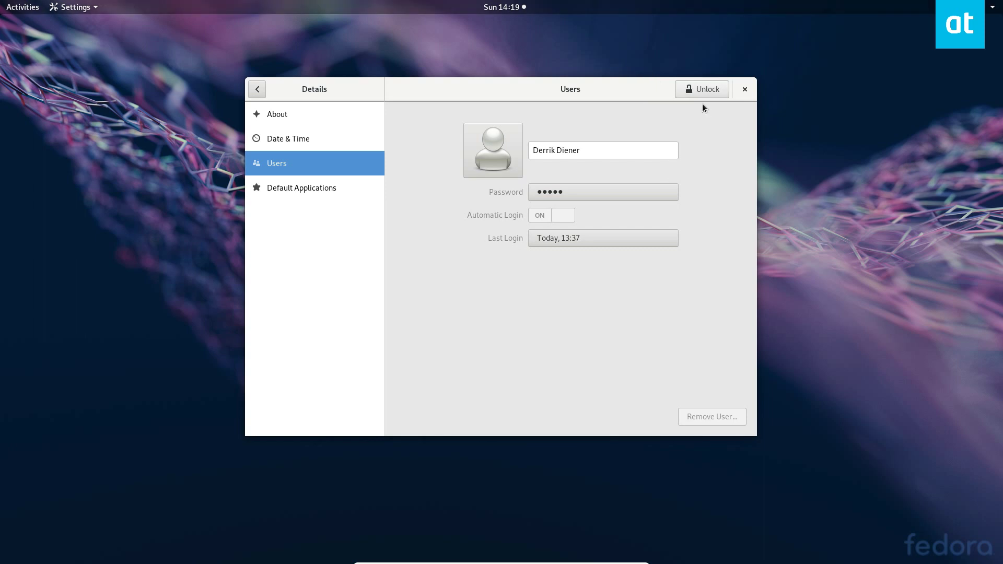
click(702, 90)
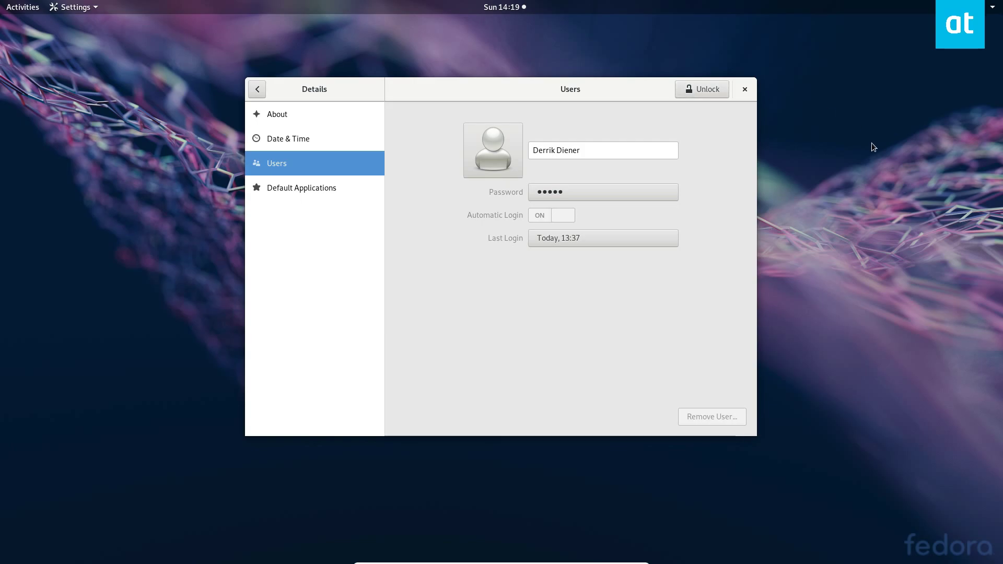
text(•••)
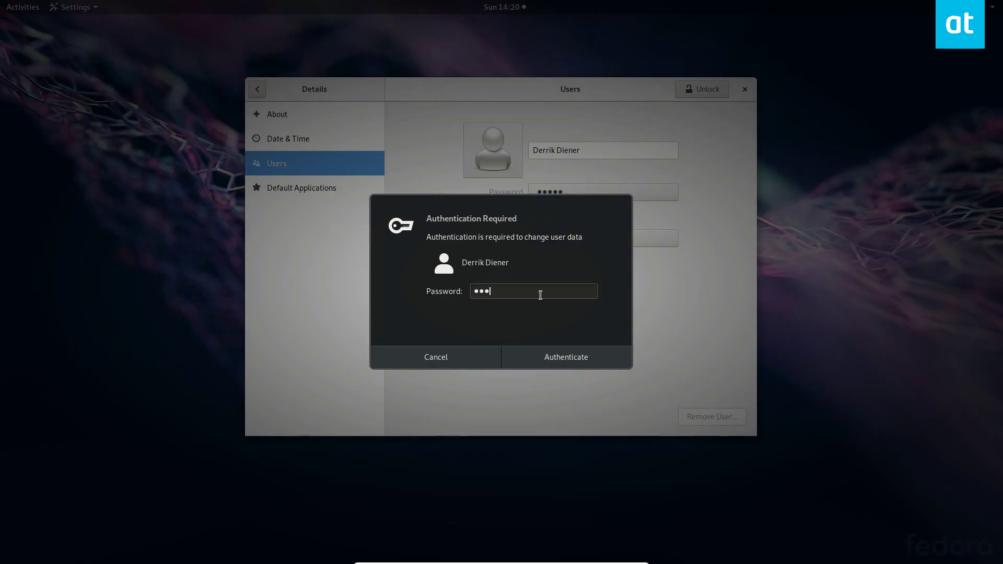
text(••••••)
key(Return)
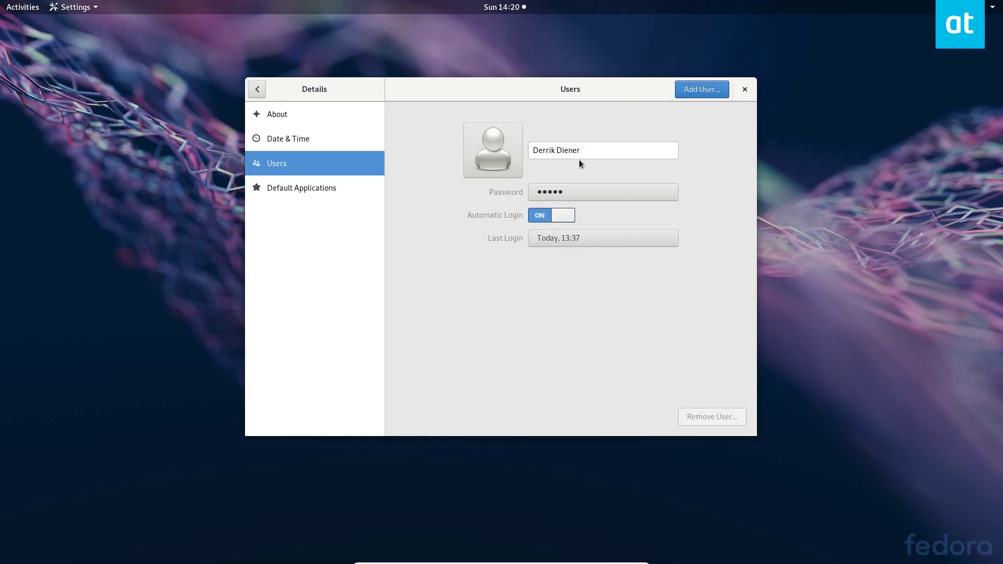
Re-enter the account's full name and bring up the Change Password dialog.
click(588, 156)
text(a)
key(BackSpace)
key(BackSpace)
key(BackSpace)
key(BackSpace)
key(BackSpace)
key(BackSpace)
key(BackSpace)
key(BackSpace)
key(BackSpace)
key(BackSpace)
key(BackSpace)
key(BackSpace)
key(BackSpace)
key(BackSpace)
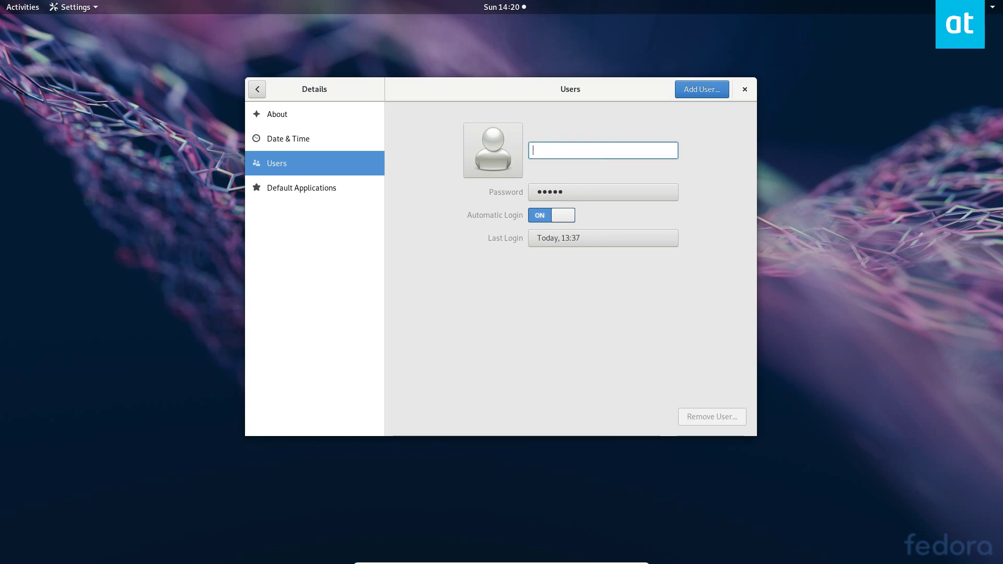
text(Derrik)
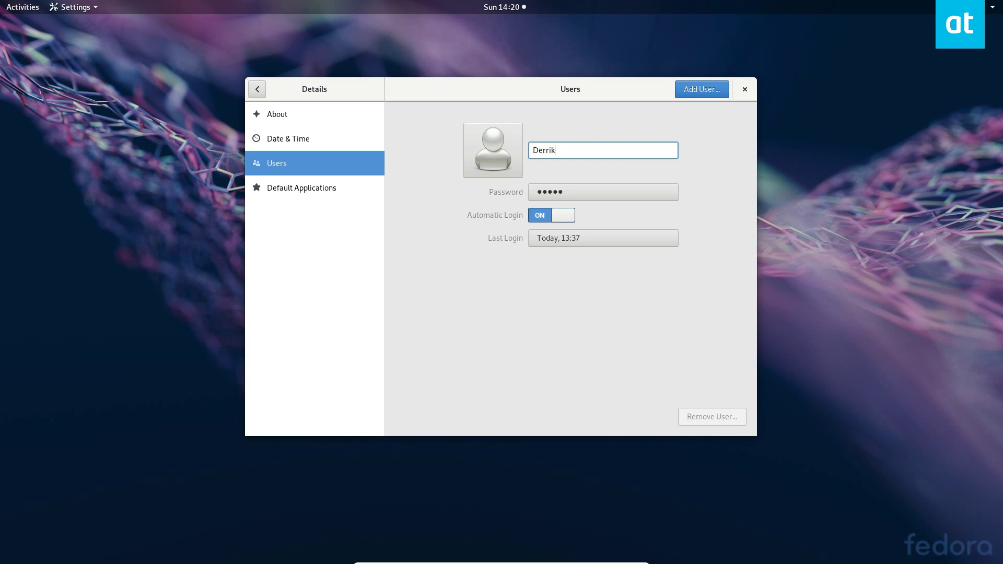
key(Return)
text(Carl)
click(568, 190)
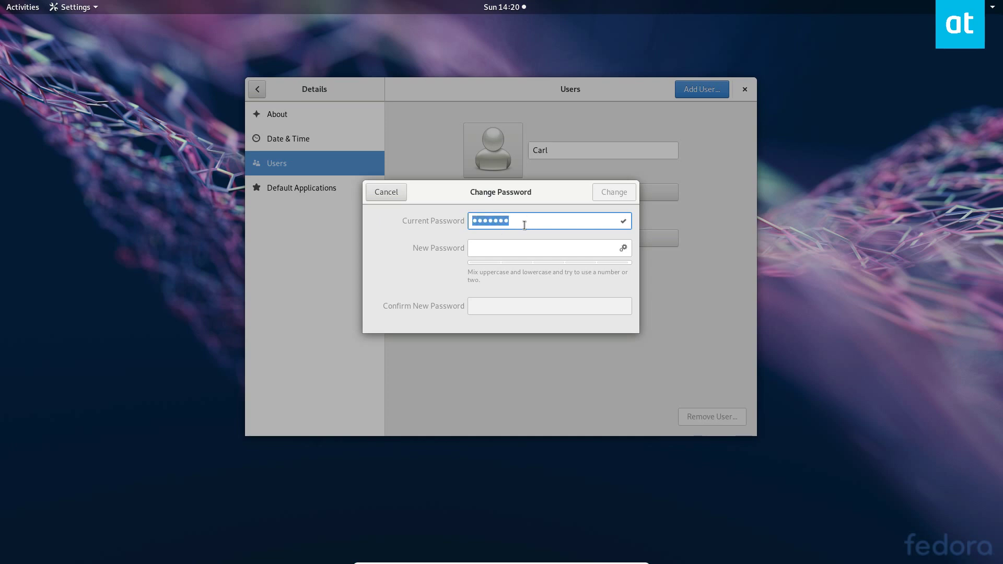
Type a new password in the Change Password dialog, then cancel it.
click(524, 226)
click(489, 250)
text(•••••••)
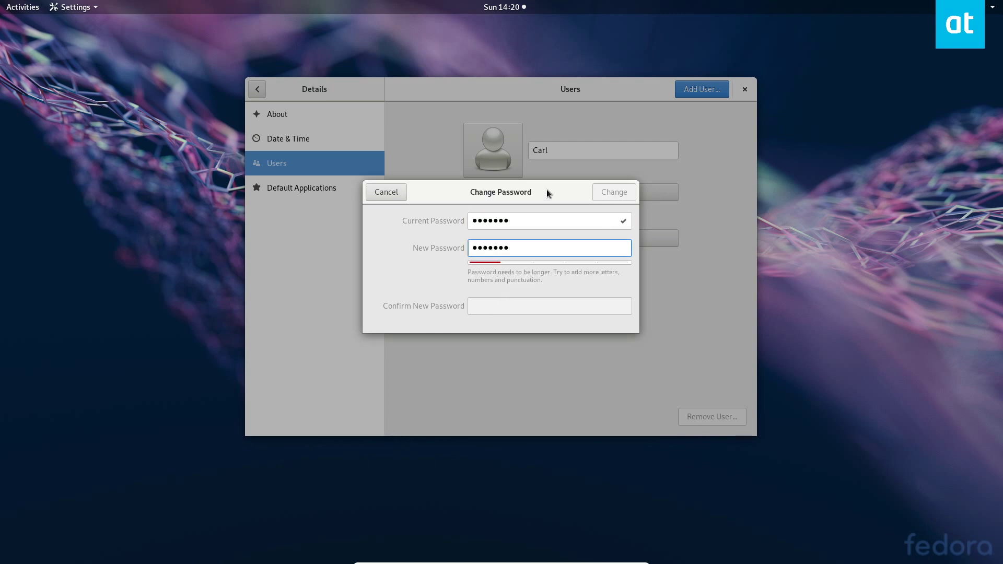
click(387, 192)
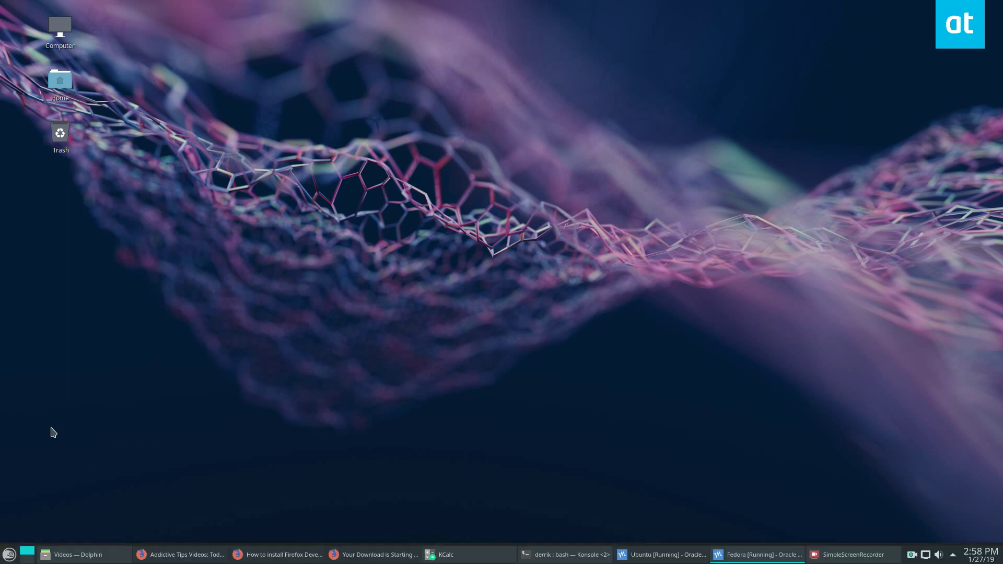
Launch Users and Groups from the Menu search 'user' and authenticate as administrator.
key(super)
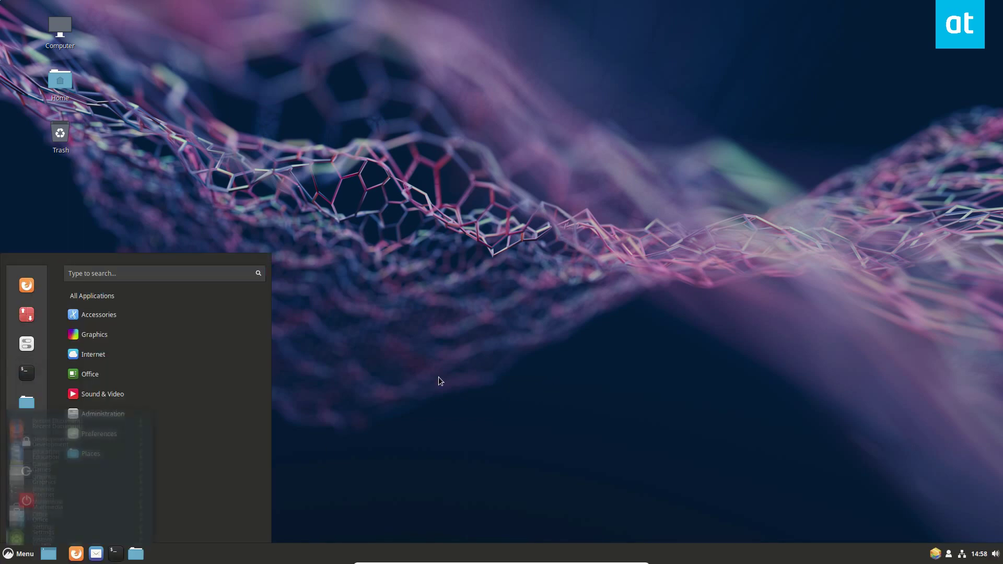
click(440, 381)
click(20, 554)
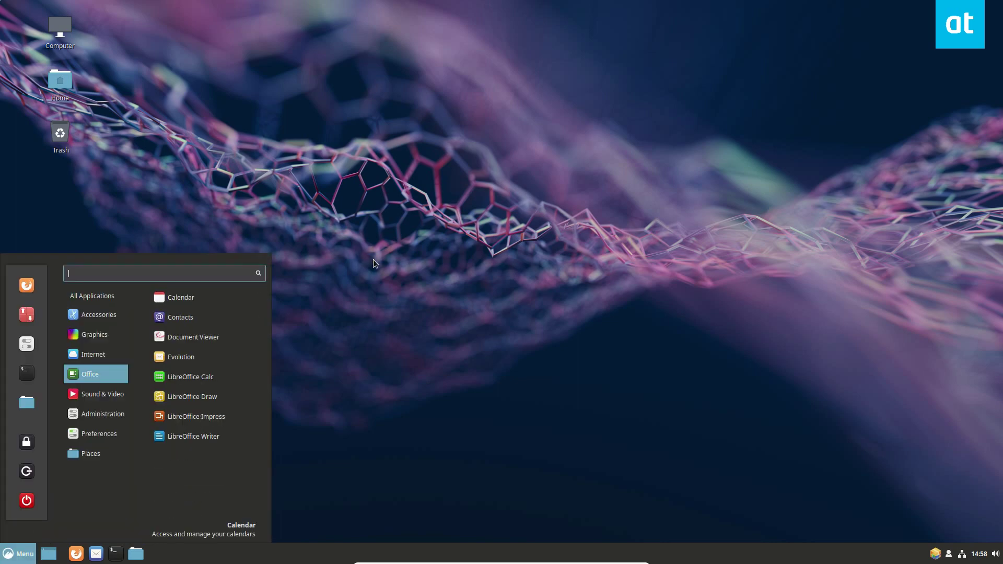
text(user)
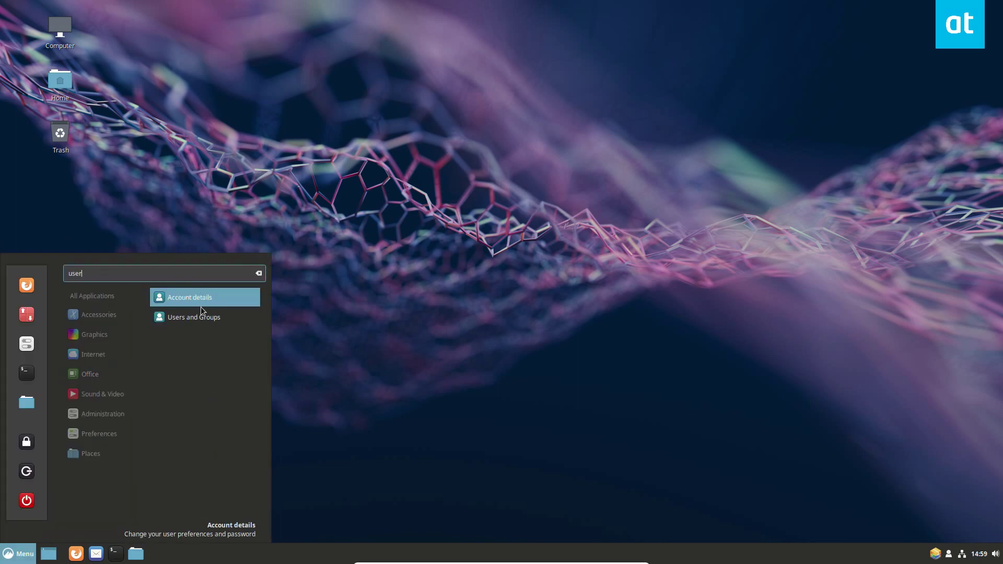
click(196, 319)
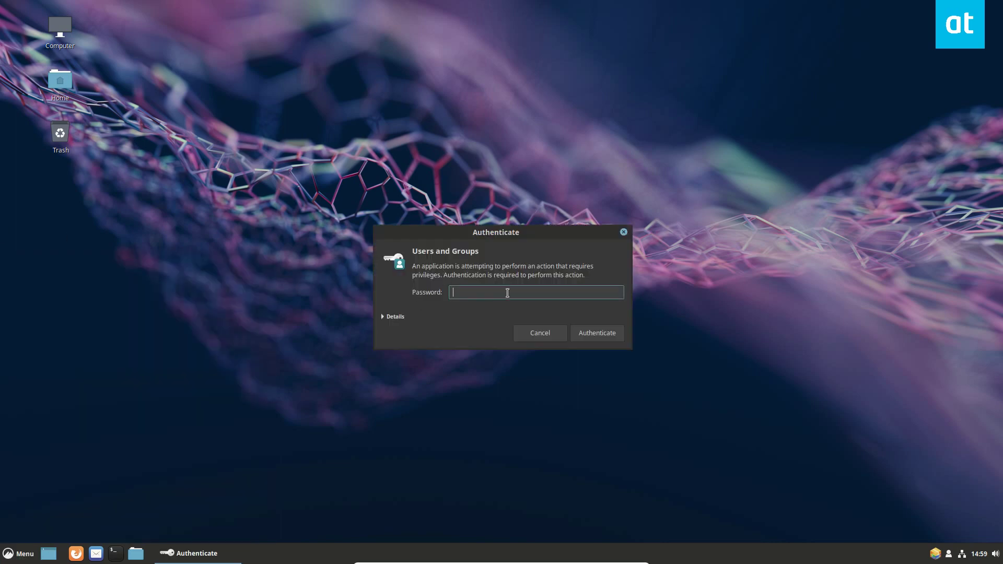
text(********)
key(Return)
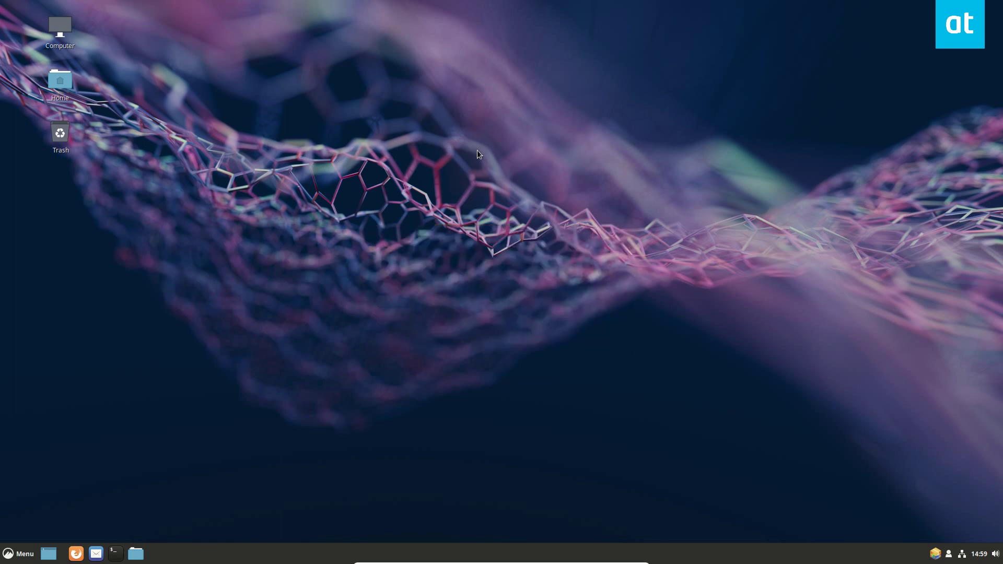
Select the administrator account, replace its name, and bring up its password dialog.
click(399, 196)
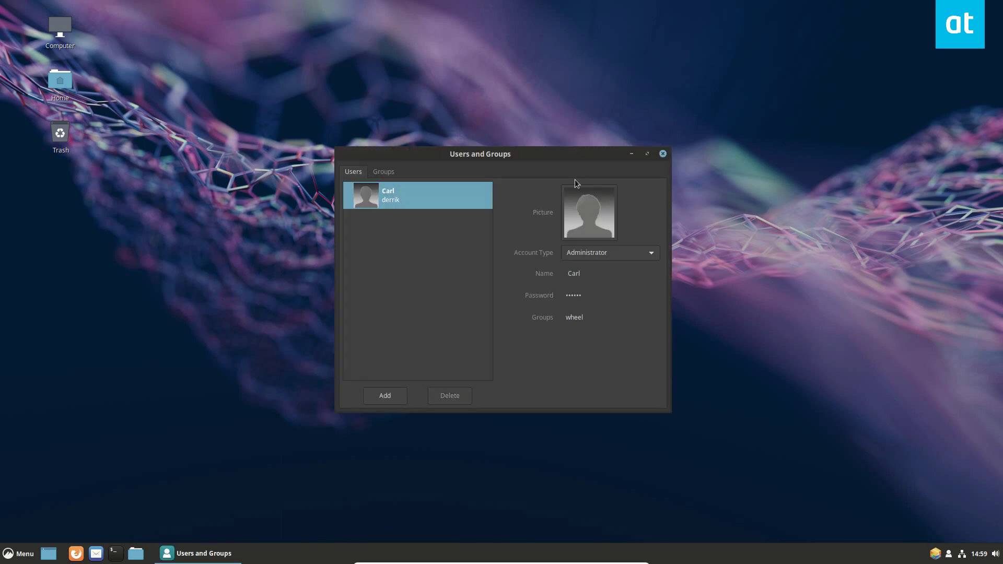
click(575, 272)
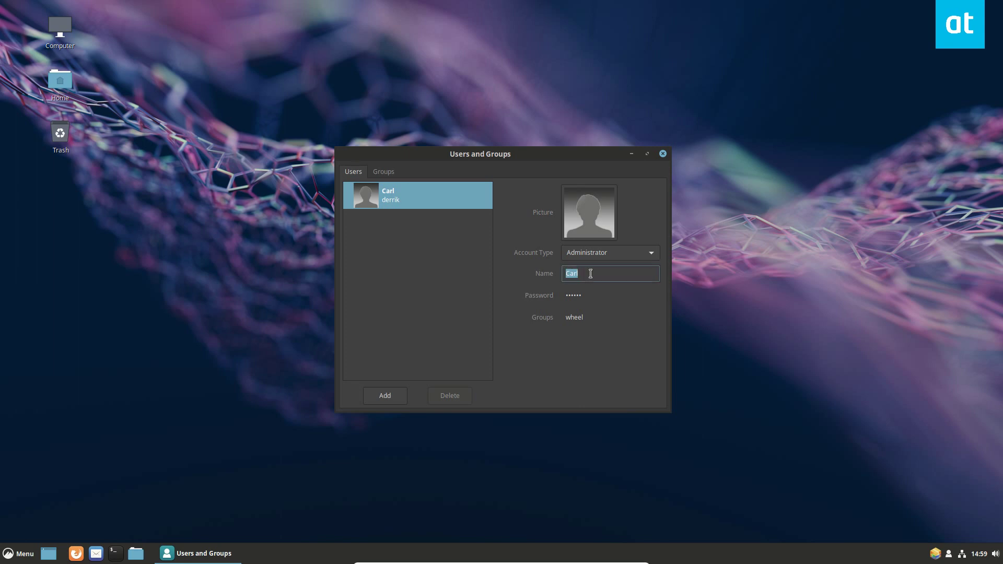
key(BackSpace)
text(Derrik)
click(593, 294)
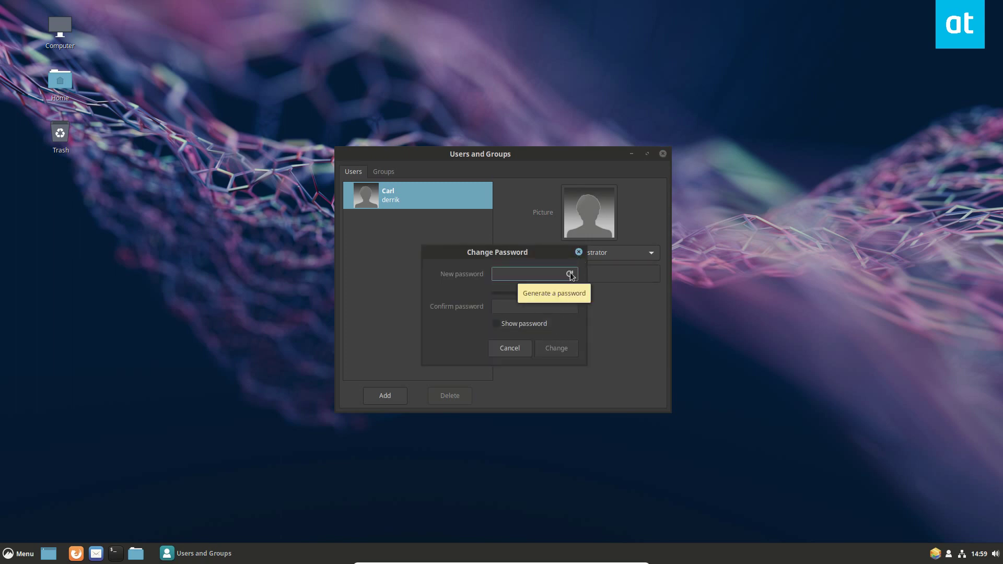
Close the password dialog, keep Administrator as account type, and leave the groups unchanged.
click(579, 253)
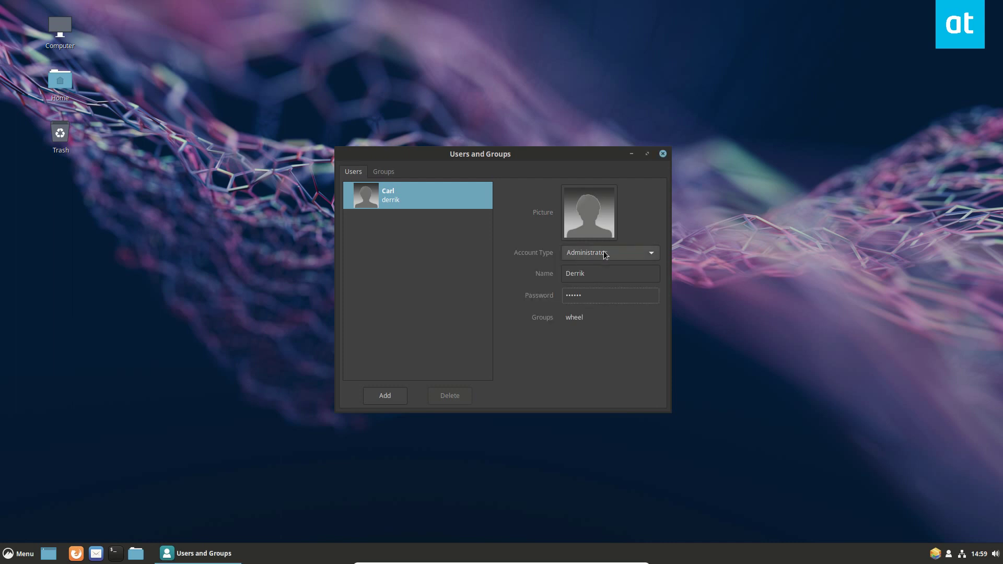
click(603, 254)
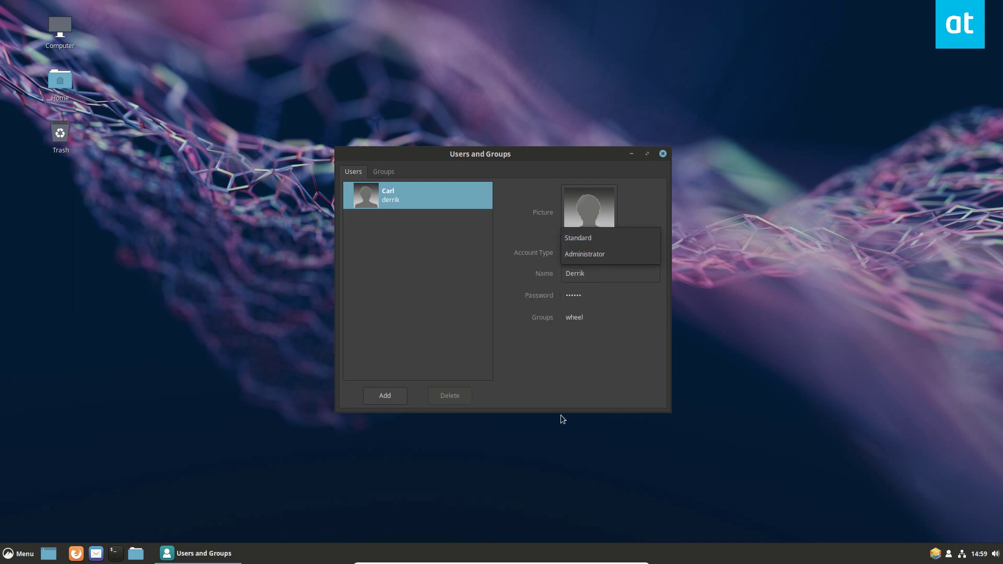
click(577, 355)
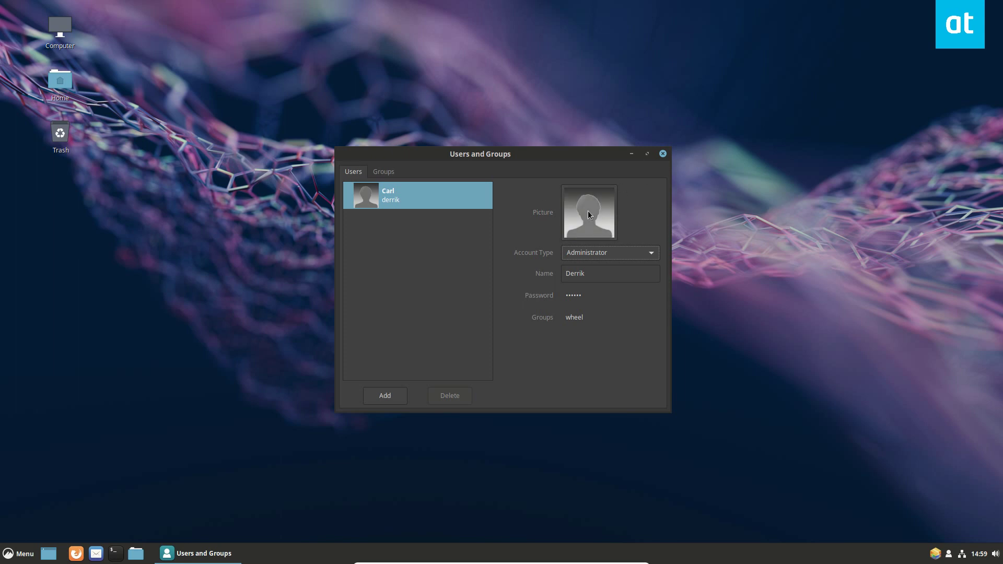
click(564, 321)
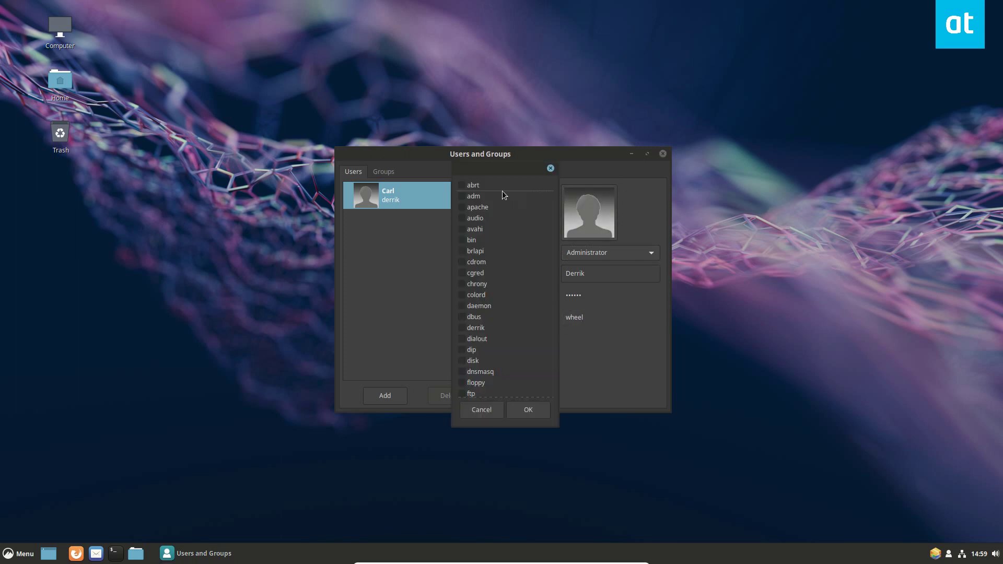
click(550, 167)
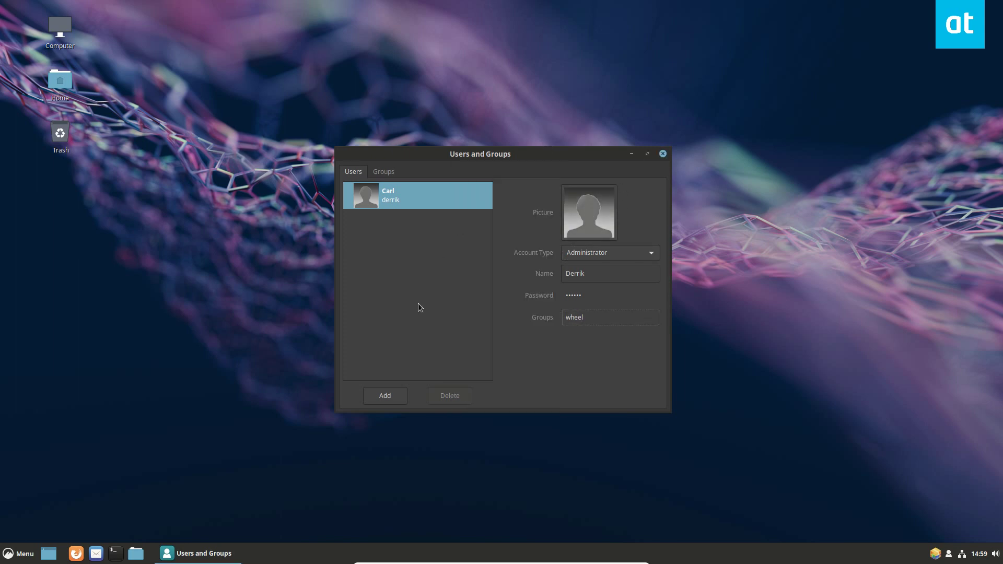
Create a new user with full name and username 'test'.
click(385, 396)
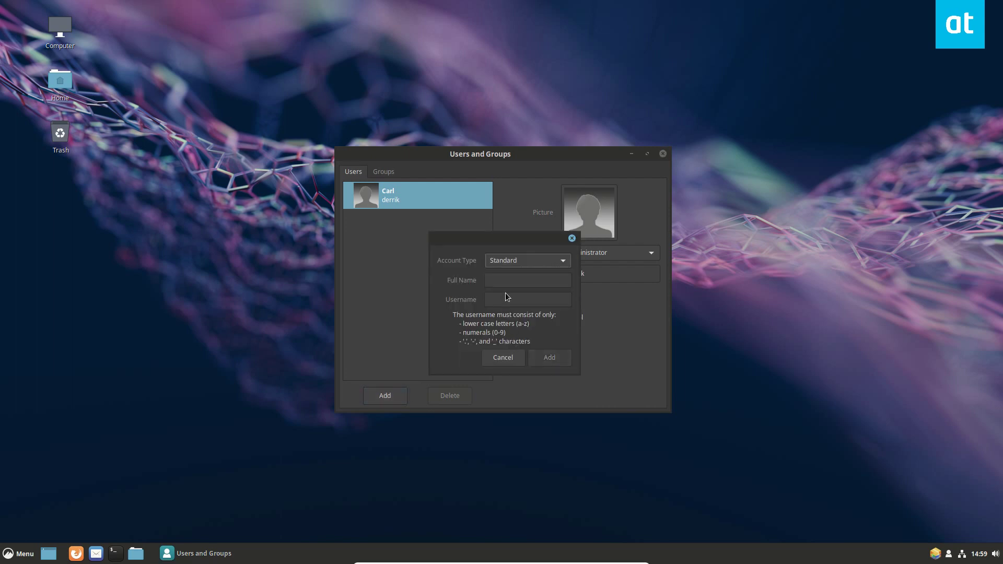
click(518, 358)
click(388, 399)
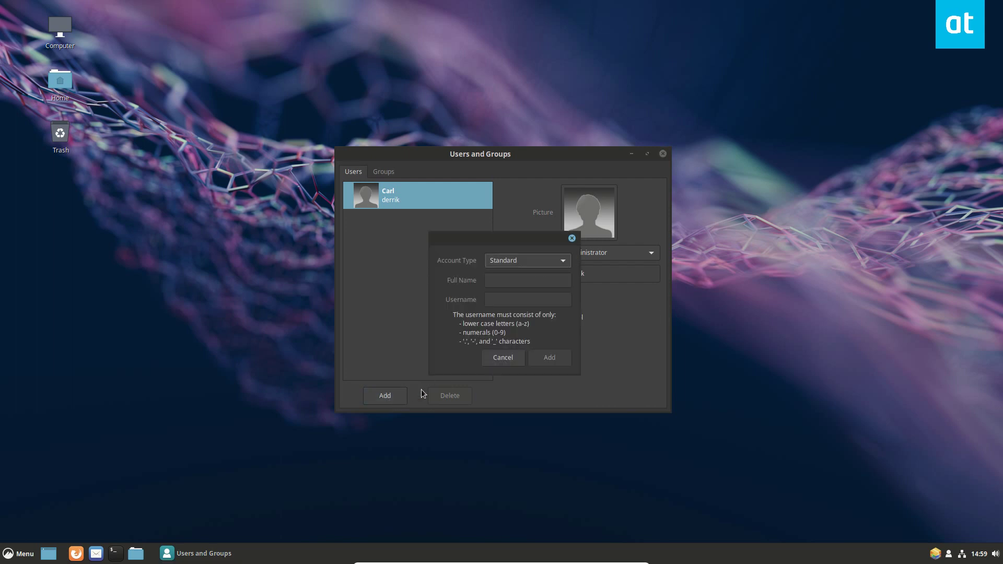
click(504, 279)
text(test)
key(Tab)
text(test)
click(549, 359)
Give the test user a password, then delete it.
click(418, 233)
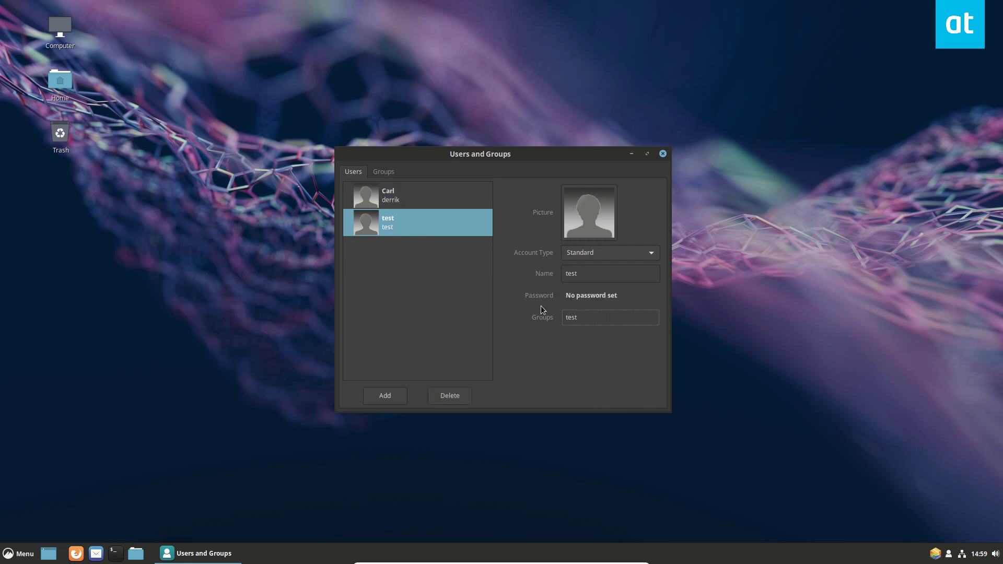
click(594, 295)
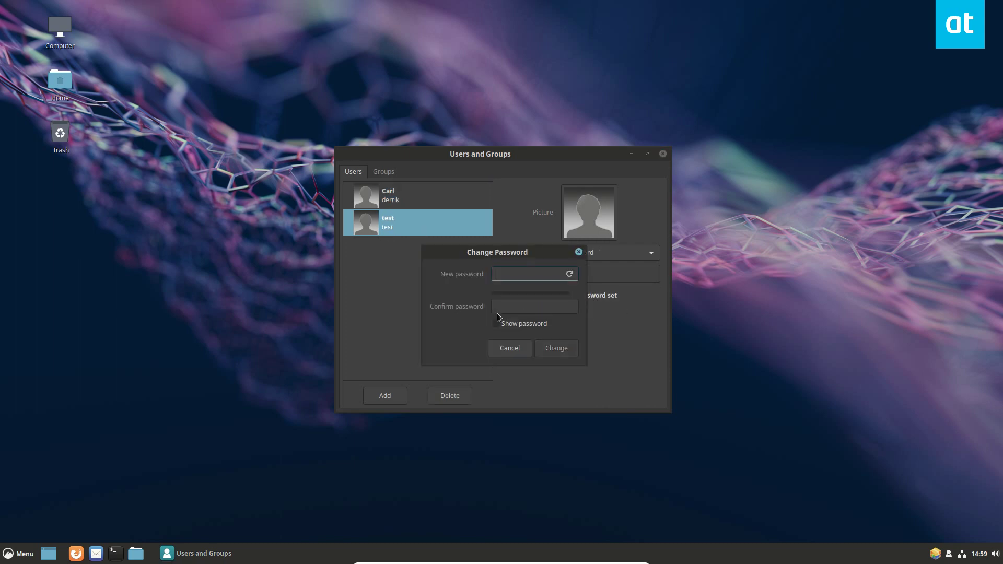
text(testtest)
key(Tab)
text(testtest)
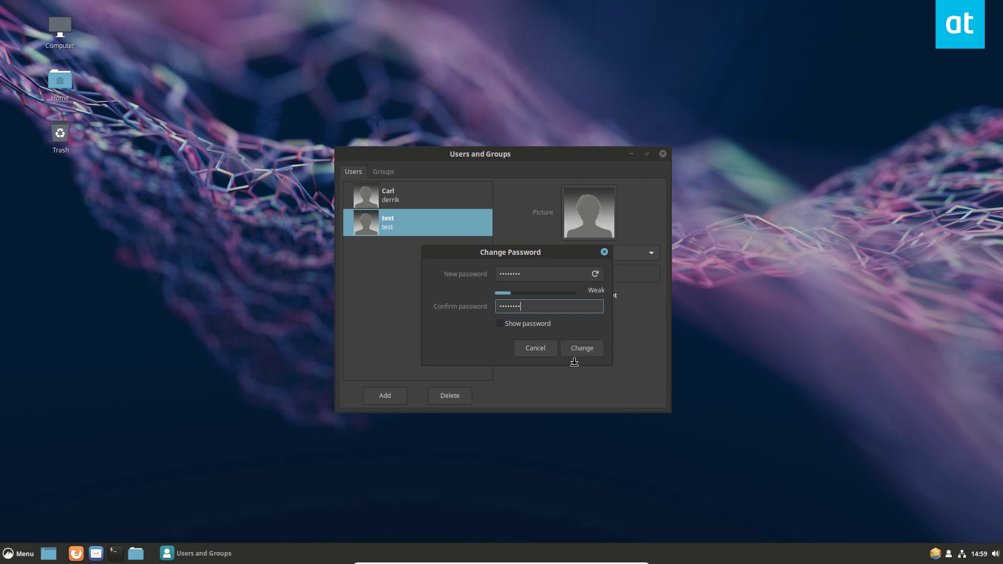
click(585, 353)
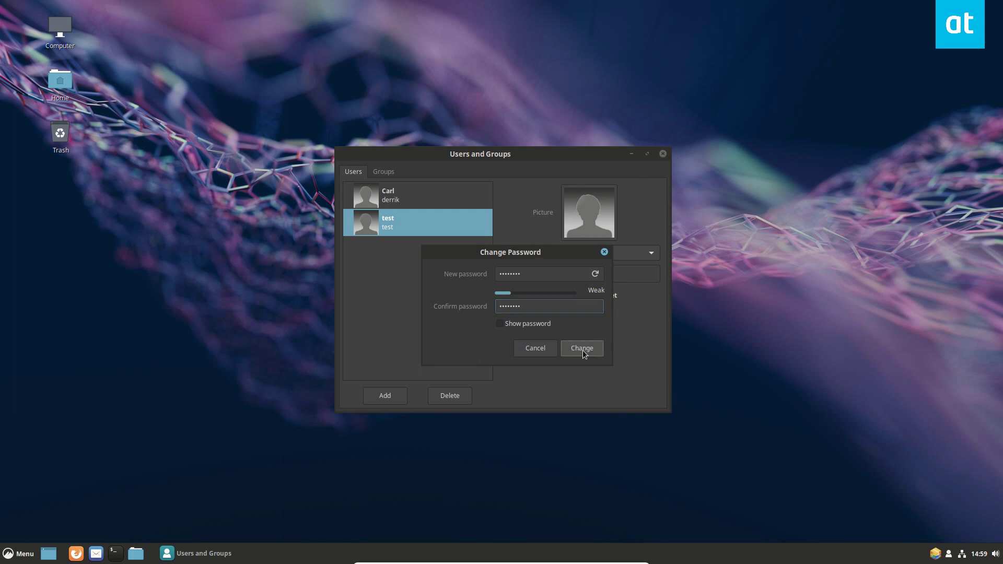
click(445, 396)
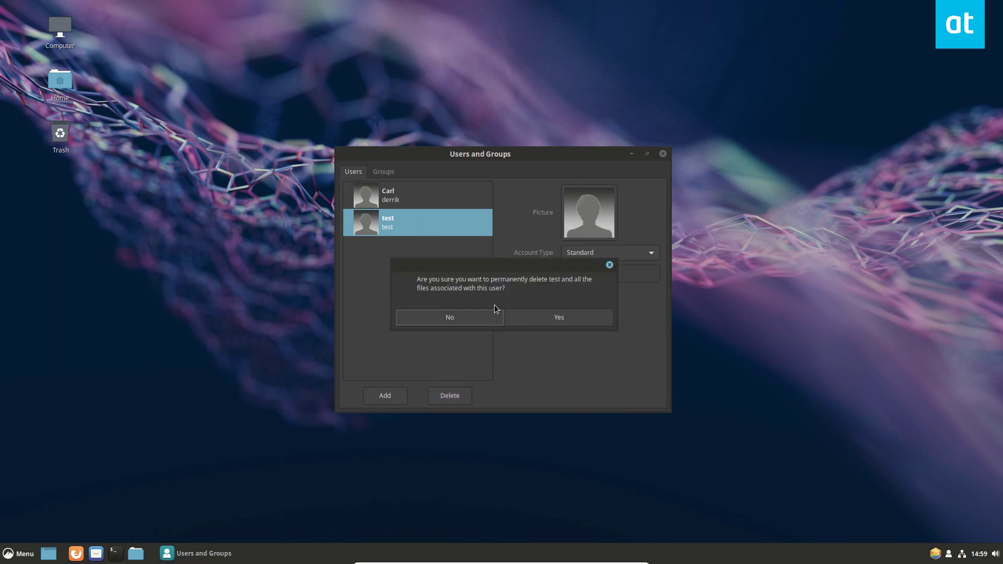
key(Return)
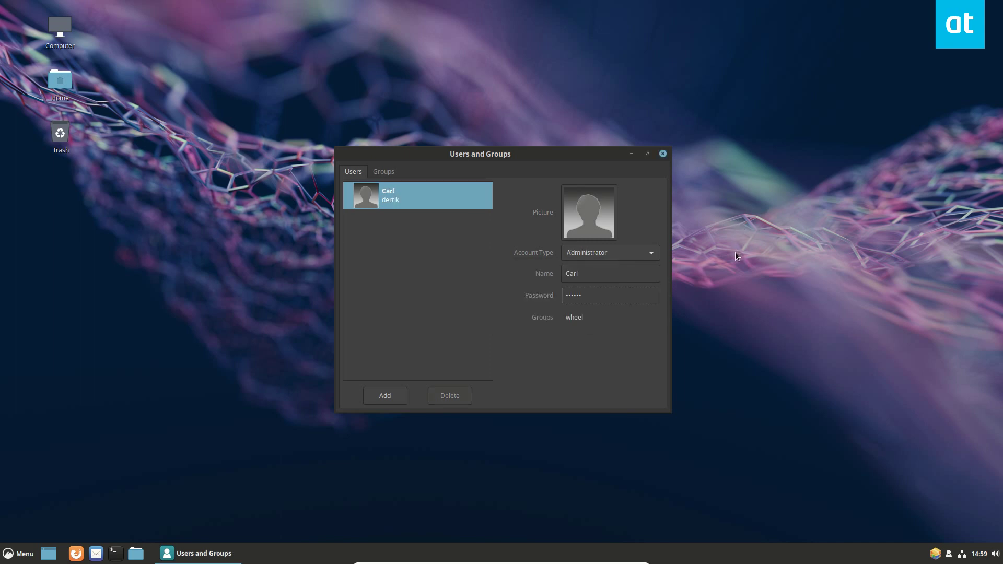